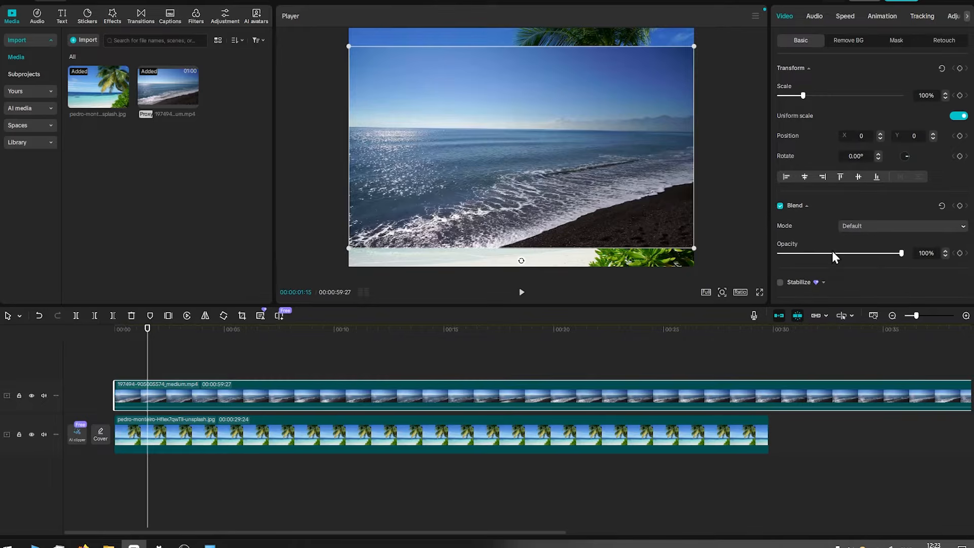
# - Align the ocean video with the beach photo at 49% opacity, using 84% scale, 4° rotation and position X -379, Y -476, then restore 100% opacity
pyautogui.moveTo(832, 250)
pyautogui.mouseDown()
pyautogui.moveTo(810, 254)
pyautogui.moveTo(839, 252)
pyautogui.mouseUp()
pyautogui.moveTo(583, 194); pyautogui.dragTo(554, 210)
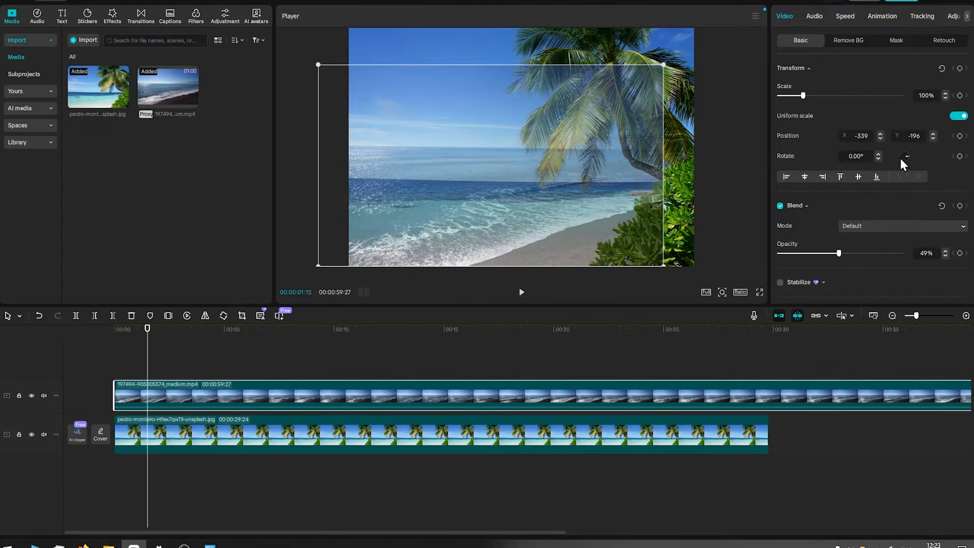
pyautogui.moveTo(907, 161); pyautogui.dragTo(909, 159)
pyautogui.moveTo(312, 253); pyautogui.dragTo(341, 240)
pyautogui.moveTo(528, 176); pyautogui.dragTo(525, 201)
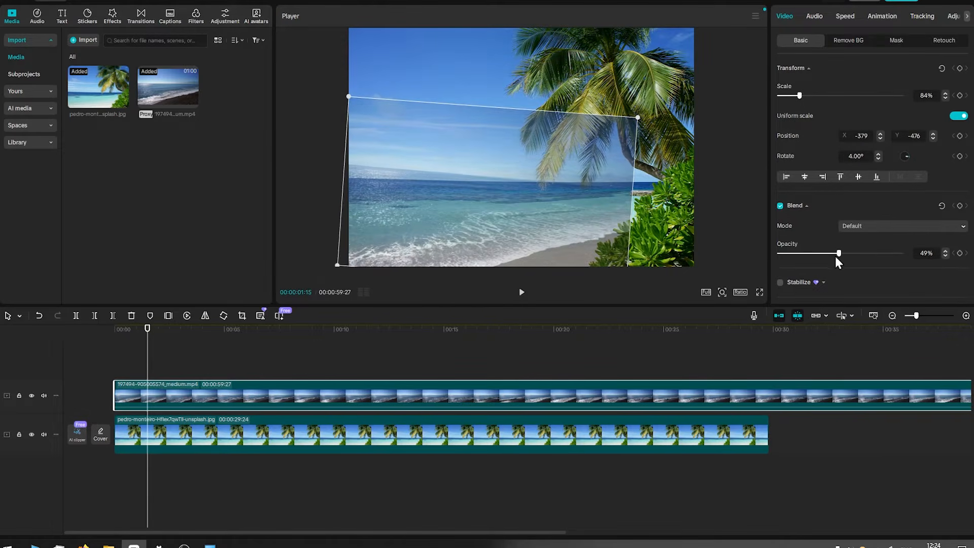
pyautogui.moveTo(838, 255); pyautogui.dragTo(906, 255)
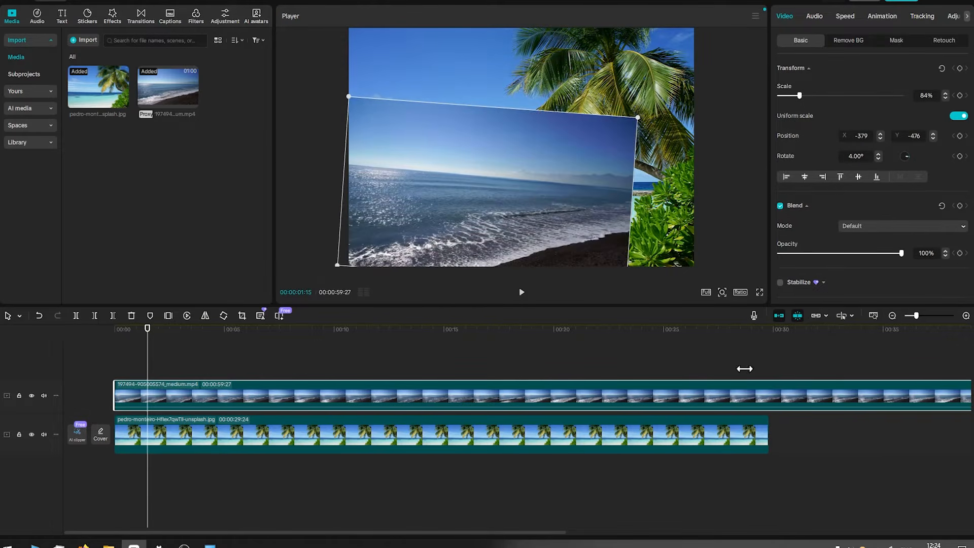
# - Convert the ocean video into a compound clip and open it to inspect its contents
pyautogui.rightClick(497, 394)
pyautogui.click(391, 392)
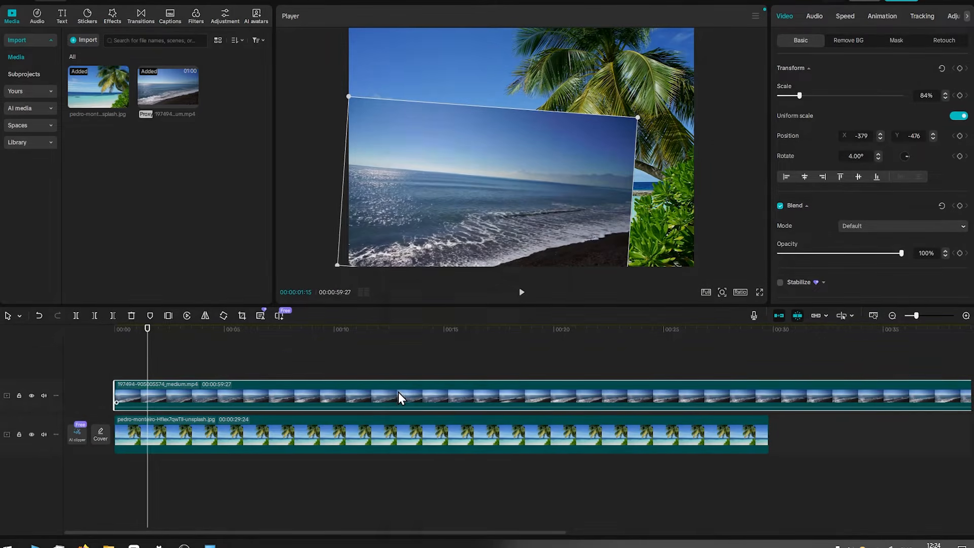
pyautogui.rightClick(398, 392)
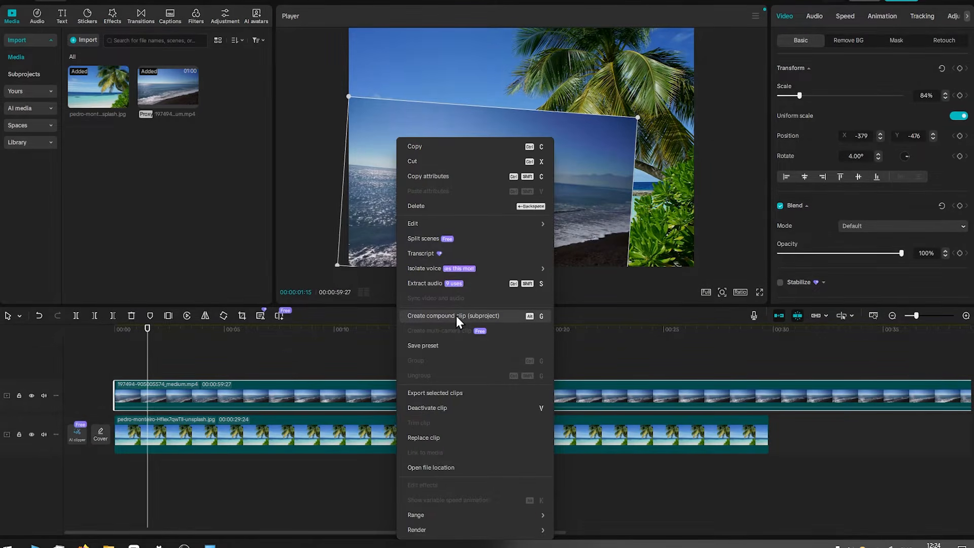
pyautogui.click(456, 316)
pyautogui.doubleClick(443, 392)
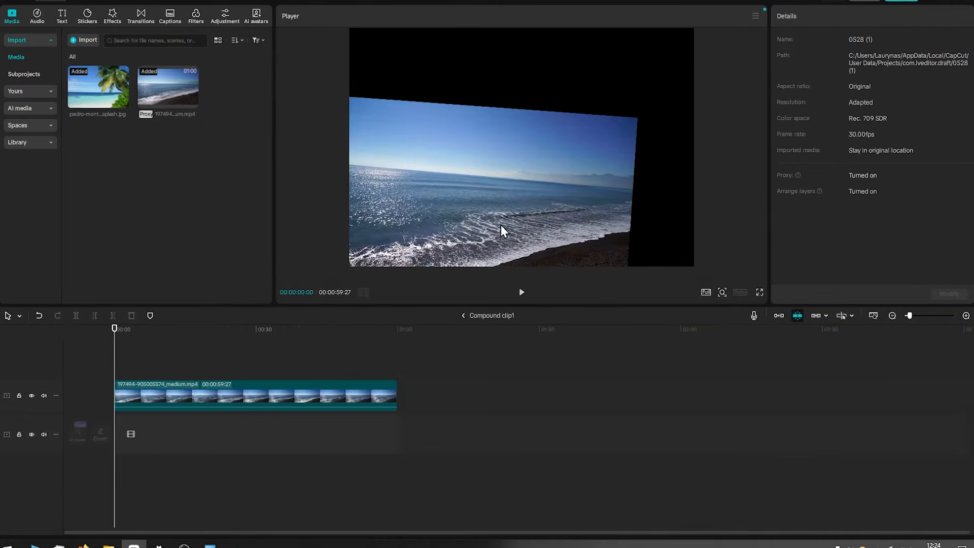
pyautogui.moveTo(471, 194)
pyautogui.mouseDown()
pyautogui.moveTo(465, 213)
pyautogui.moveTo(472, 187)
pyautogui.mouseUp()
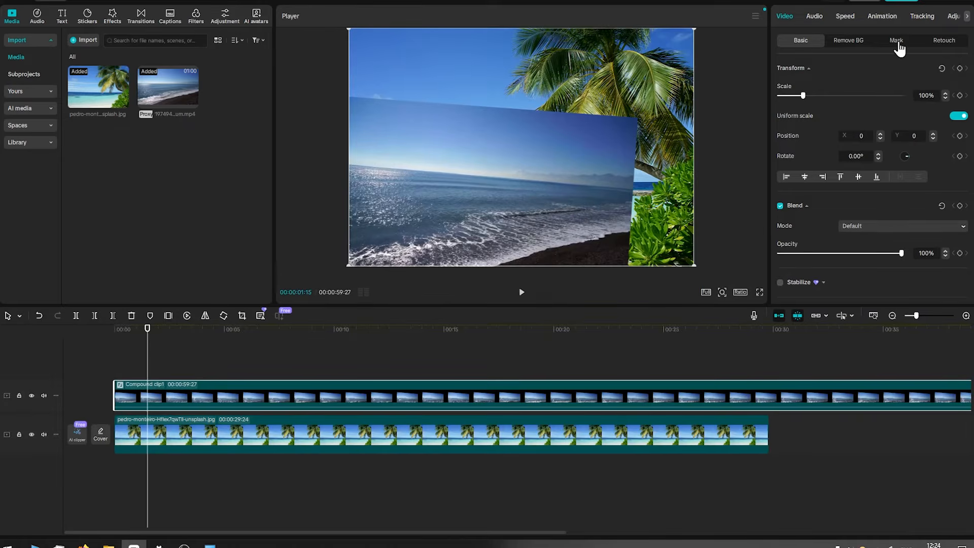
# - Add a Pen mask to the compound clip and make its hidden track visible again
pyautogui.click(896, 40)
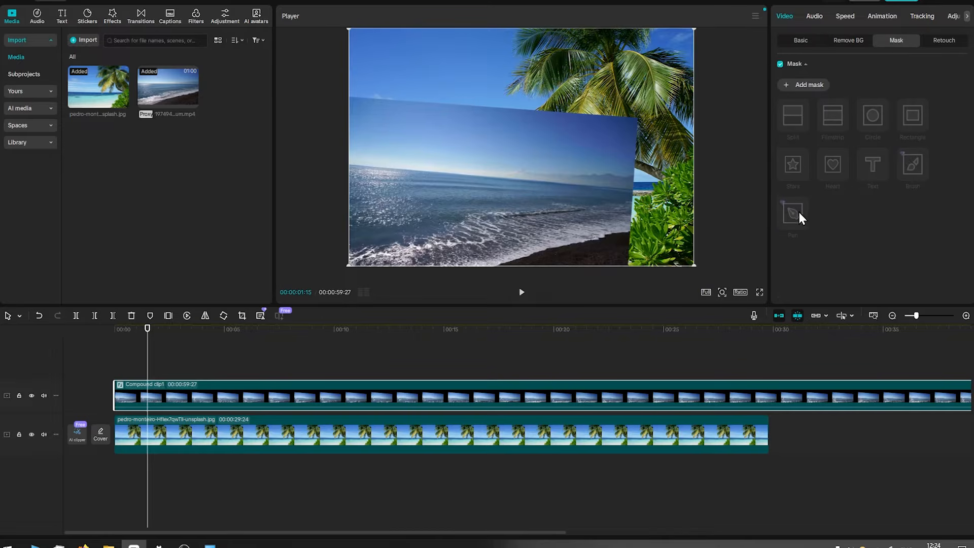
pyautogui.click(806, 85)
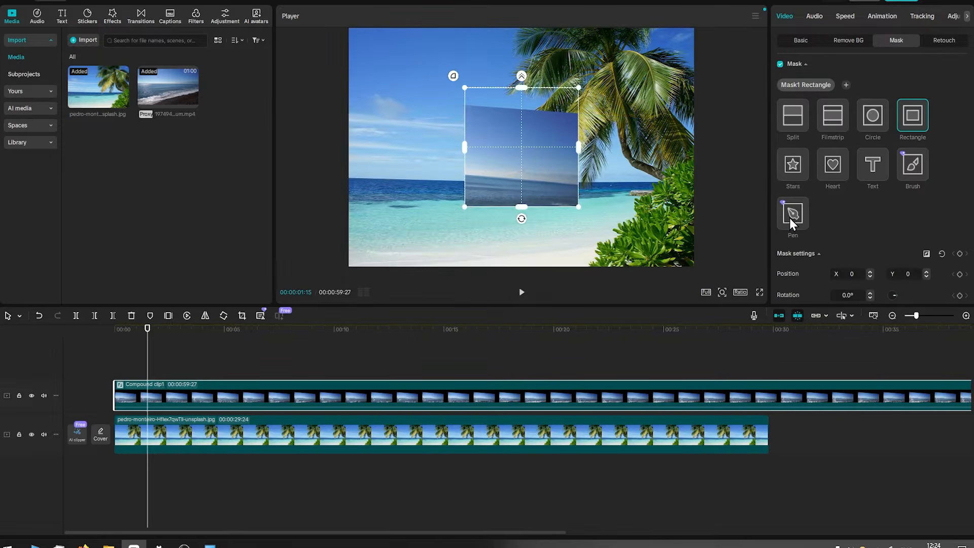
pyautogui.click(791, 217)
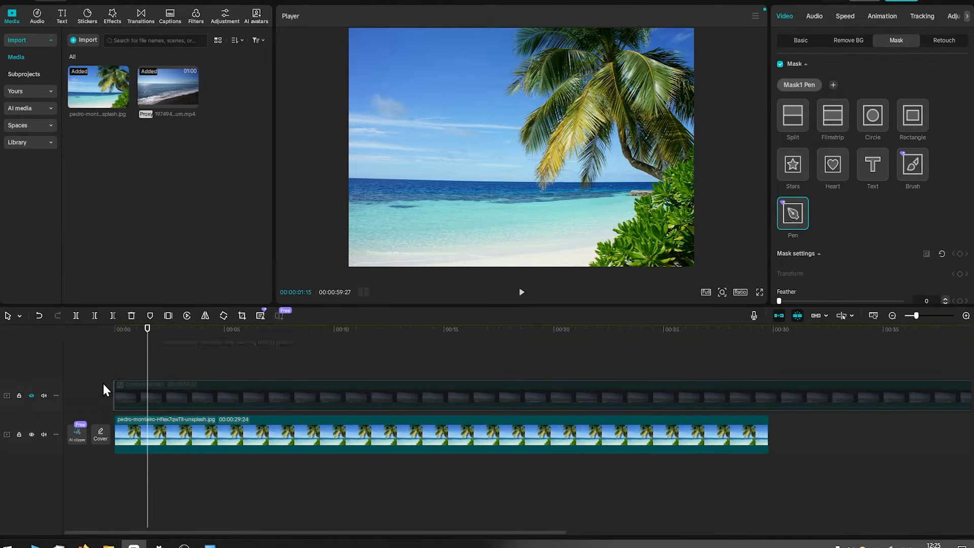
pyautogui.click(32, 395)
# - Draw a closed pen mask around the video's water and shore, running just below the photo's horizon, down the foliage and outside the frame's lower edge
pyautogui.click(341, 212)
pyautogui.click(425, 202)
pyautogui.click(486, 197)
pyautogui.click(560, 190)
pyautogui.click(637, 197)
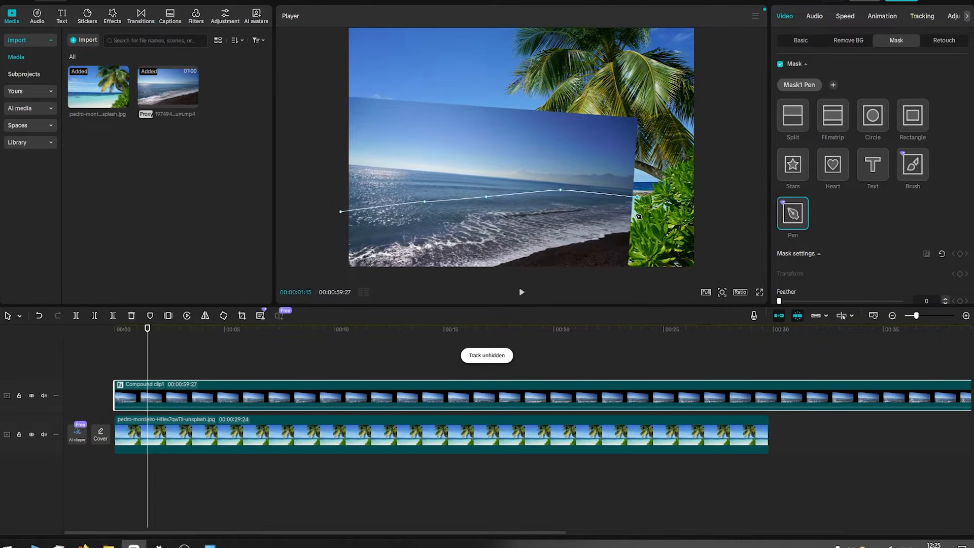
pyautogui.click(633, 223)
pyautogui.scroll(-3, 480, 214)
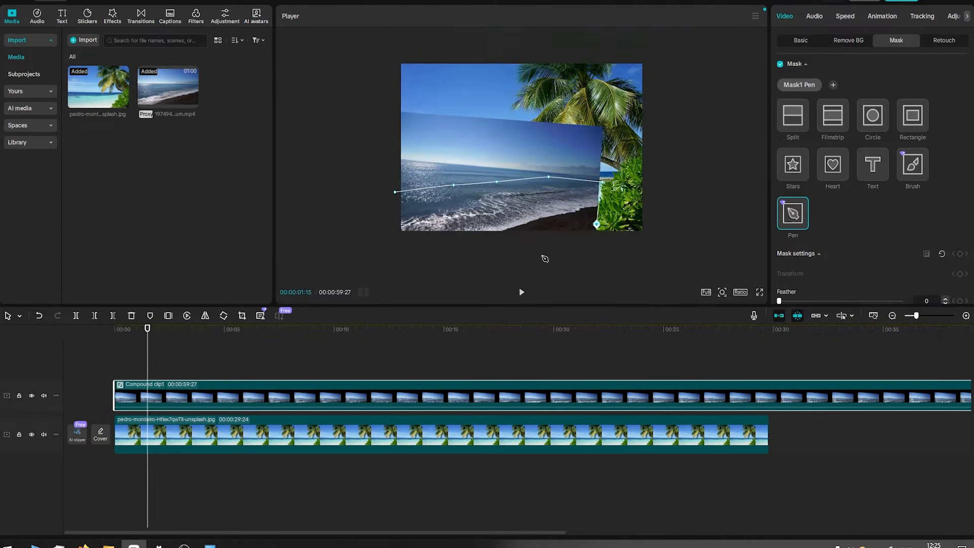
pyautogui.click(572, 256)
pyautogui.click(364, 257)
pyautogui.click(370, 225)
pyautogui.click(396, 193)
pyautogui.scroll(6, 537, 230)
pyautogui.scroll(-3, 528, 152)
pyautogui.scroll(3, 524, 72)
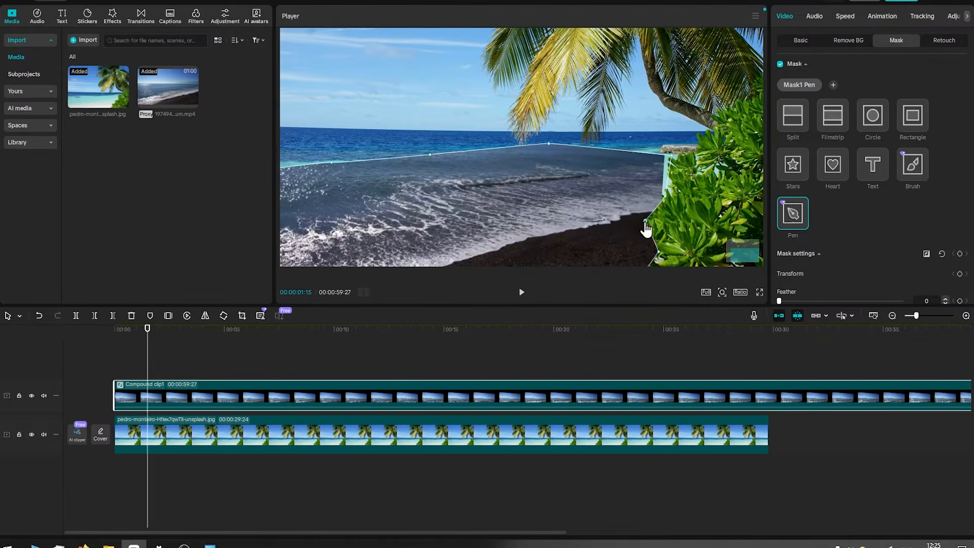
# - Refine the mask points to follow the green foliage's edge and level the mask's upper edge across the water
pyautogui.moveTo(619, 216); pyautogui.dragTo(595, 243)
pyautogui.moveTo(658, 251)
pyautogui.mouseDown()
pyautogui.moveTo(590, 267)
pyautogui.moveTo(604, 246)
pyautogui.mouseUp()
pyautogui.moveTo(615, 236)
pyautogui.mouseDown()
pyautogui.moveTo(588, 236)
pyautogui.moveTo(608, 228)
pyautogui.mouseUp()
pyautogui.moveTo(622, 220); pyautogui.dragTo(636, 222)
pyautogui.moveTo(668, 175); pyautogui.dragTo(653, 154)
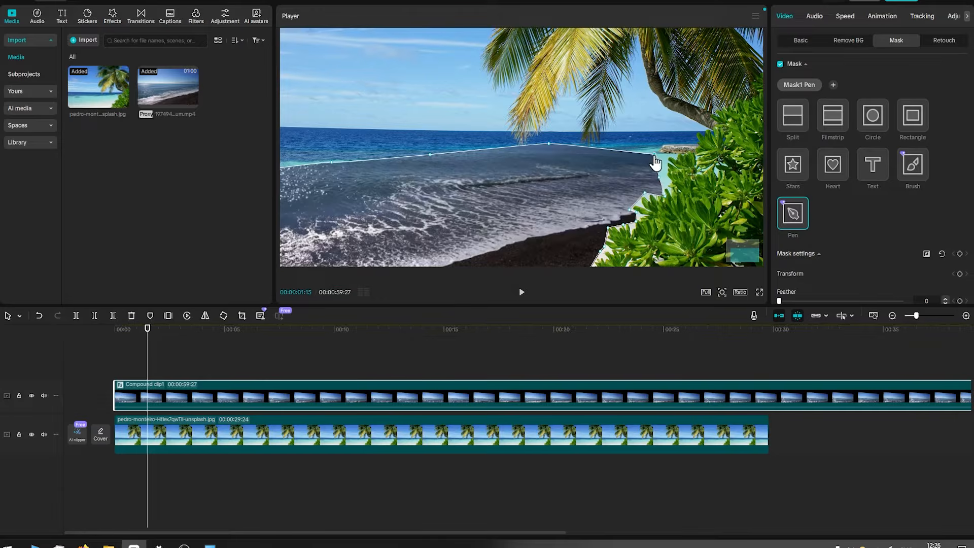
pyautogui.moveTo(665, 196); pyautogui.dragTo(658, 187)
pyautogui.moveTo(549, 144); pyautogui.dragTo(552, 160)
pyautogui.moveTo(546, 94); pyautogui.dragTo(594, 94)
pyautogui.scroll(-5, 593, 94)
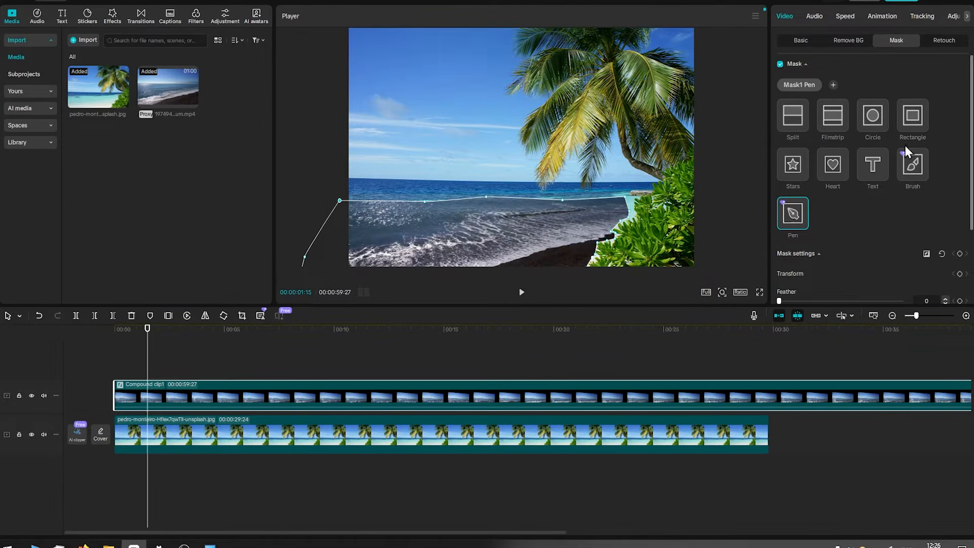
# - Set the mask's feather to about 45 and preview the blend at about 15 and 11 seconds
pyautogui.scroll(-2, 911, 183)
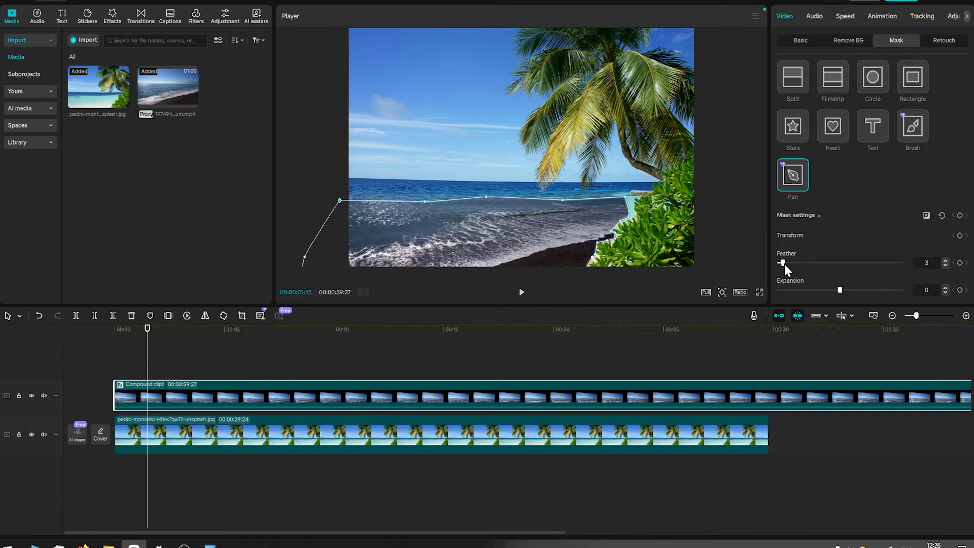
pyautogui.click(784, 264)
pyautogui.moveTo(805, 264); pyautogui.dragTo(835, 274)
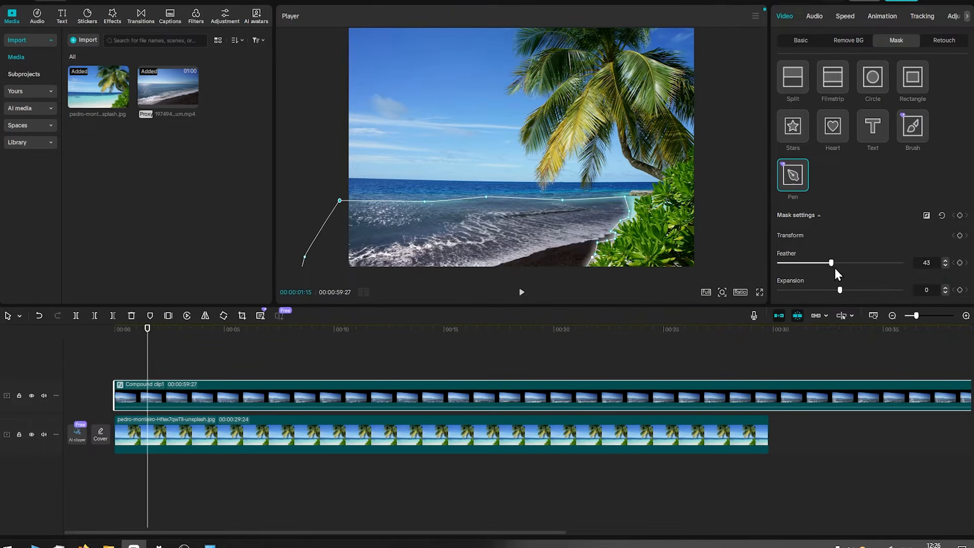
pyautogui.click(576, 364)
pyautogui.click(445, 335)
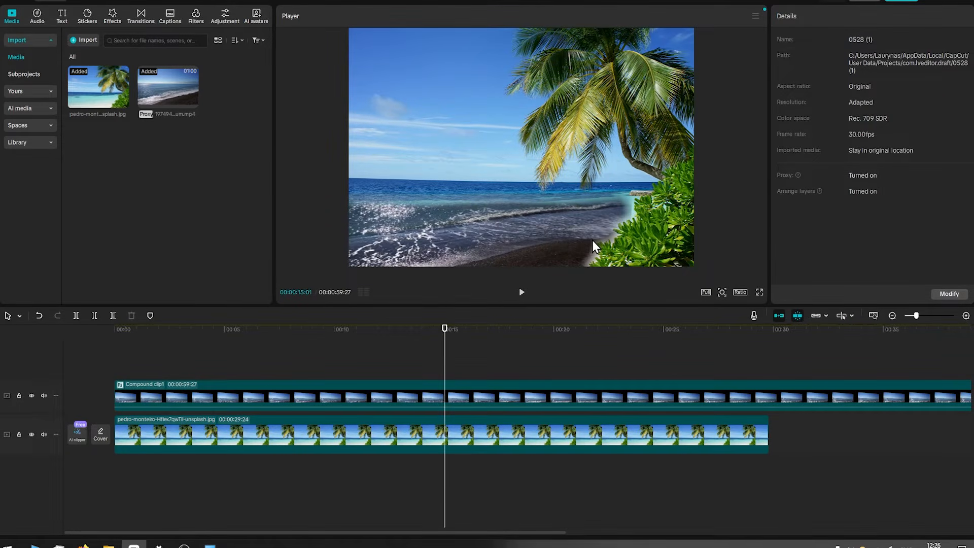
pyautogui.click(360, 335)
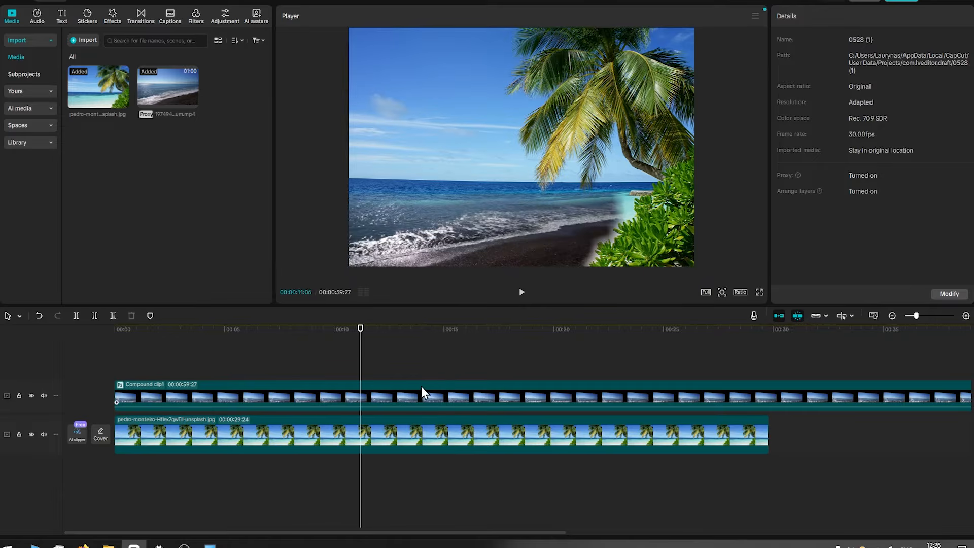
# - Enable Auto adjust at intensity 80 on the compound clip and preview the result up to about 18 seconds
pyautogui.click(422, 394)
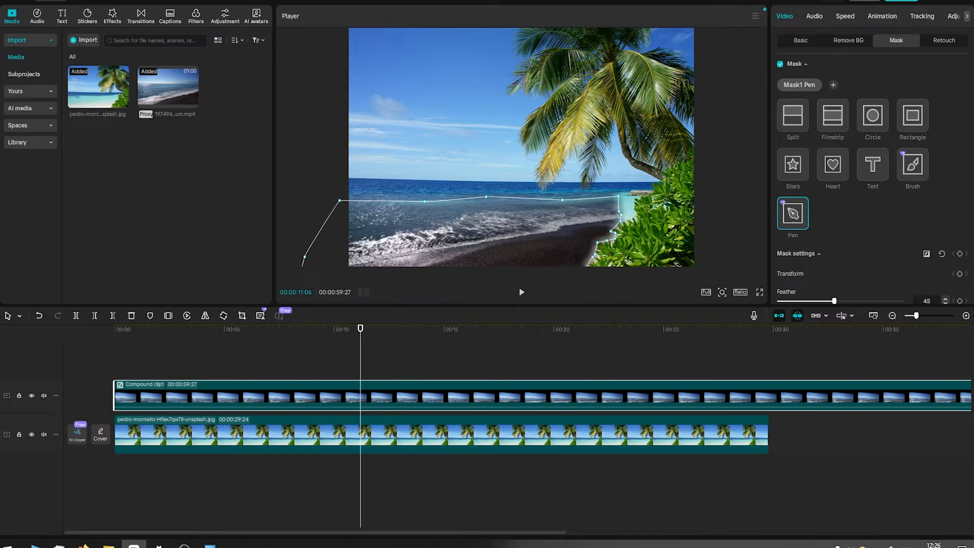
pyautogui.click(953, 17)
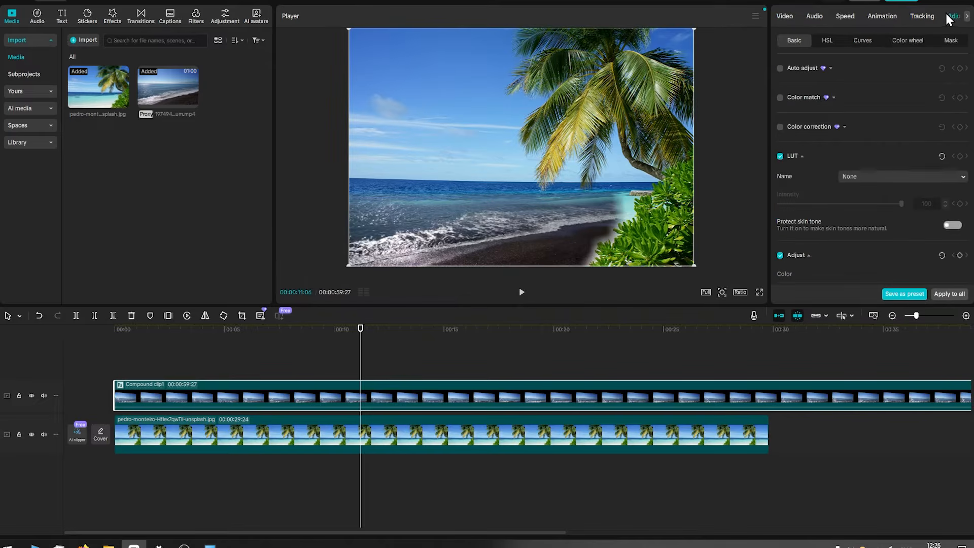
pyautogui.click(780, 69)
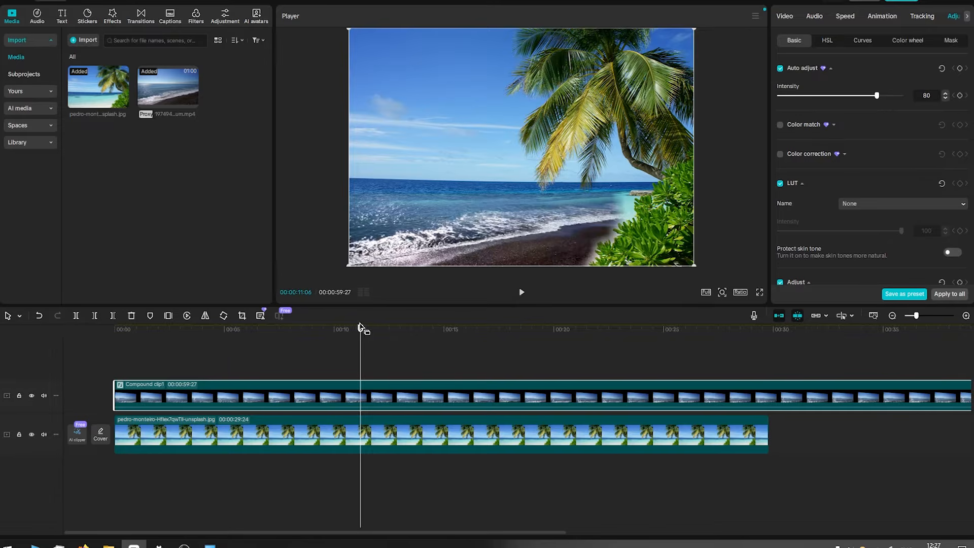
pyautogui.moveTo(361, 327); pyautogui.dragTo(504, 335)
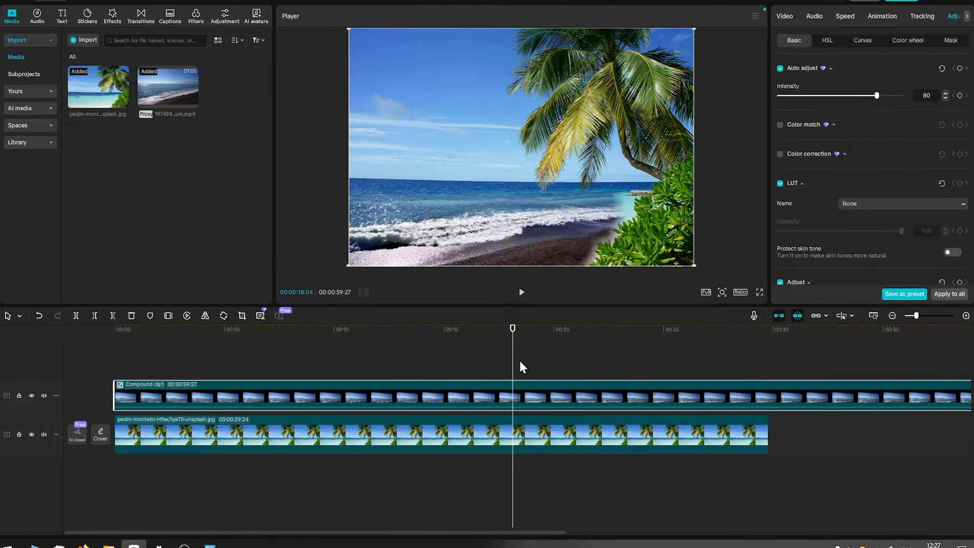
# - Slightly enlarge the ocean video inside the compound clip, extend the outer mask's upper corner toward the rocks by the foliage, and preview the blend
pyautogui.doubleClick(529, 402)
pyautogui.click(240, 405)
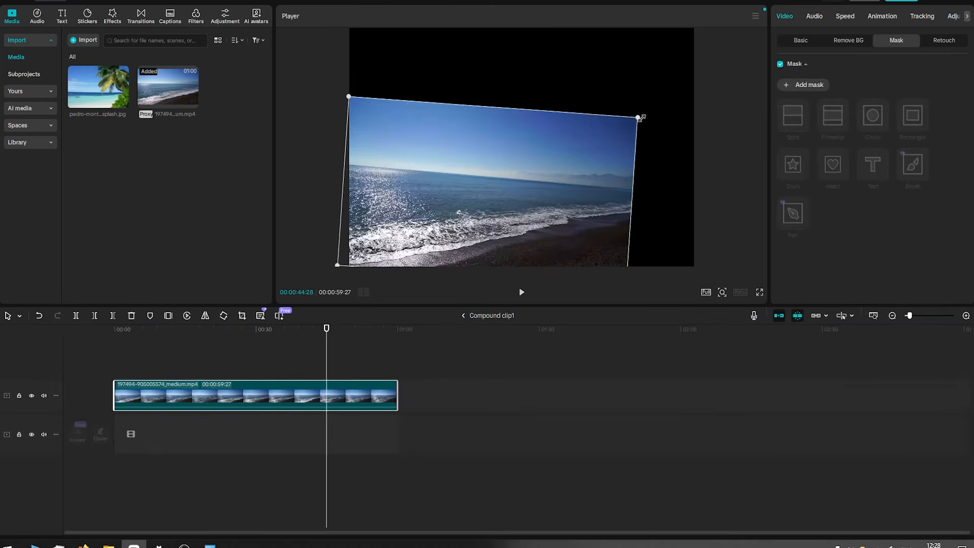
pyautogui.moveTo(642, 118); pyautogui.dragTo(661, 107)
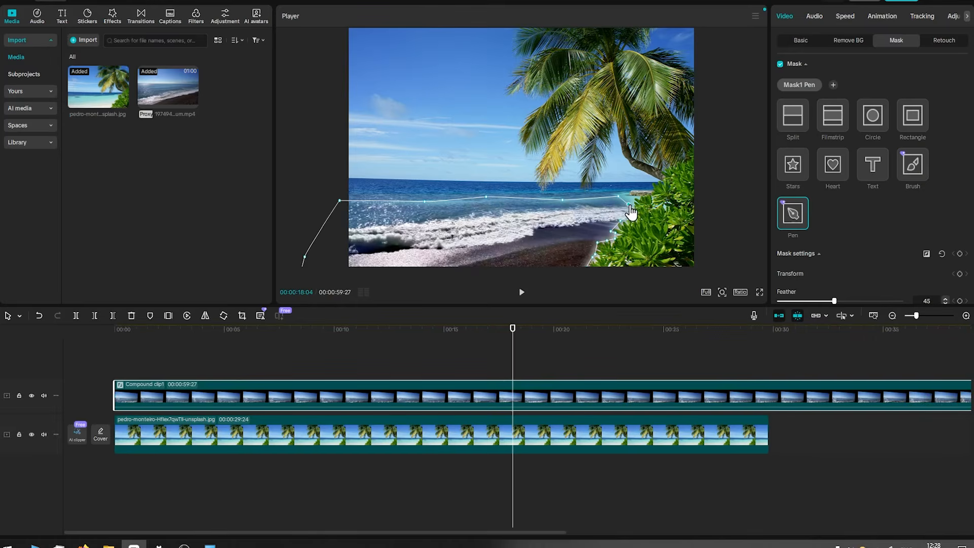
pyautogui.moveTo(618, 196); pyautogui.dragTo(633, 195)
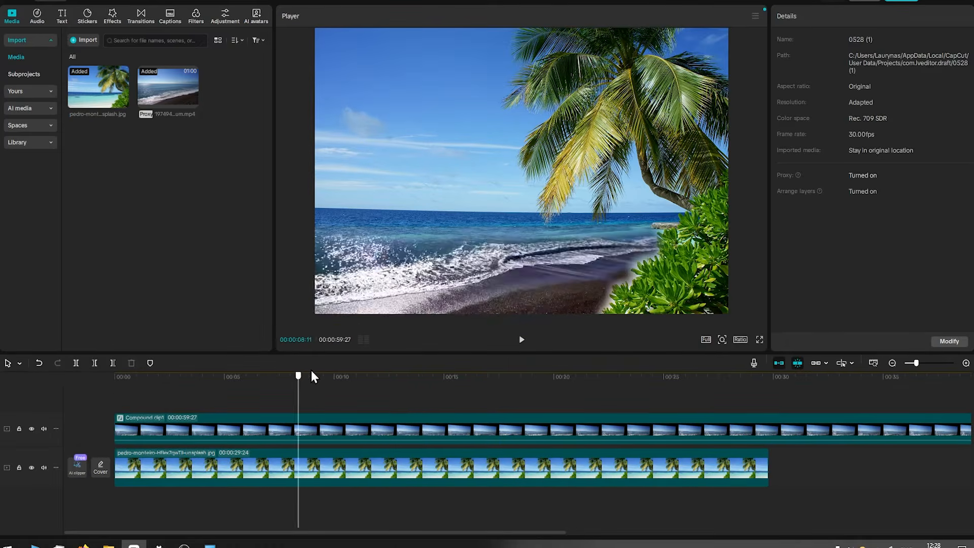
pyautogui.moveTo(312, 374); pyautogui.dragTo(470, 354)
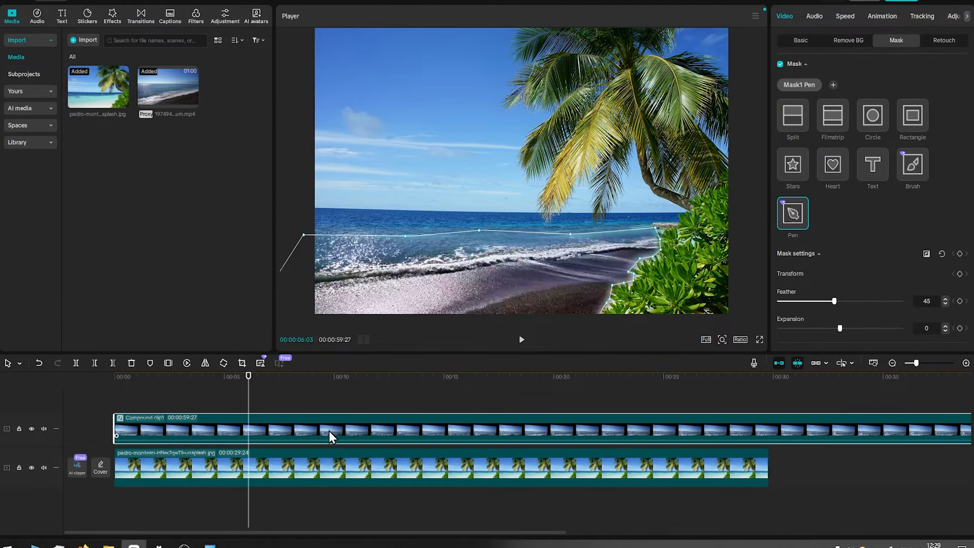
# - Duplicate the compound clip onto the track above and reshape the copy's mask to cover only the dark sand, leaving all tracks visible
pyautogui.moveTo(331, 436); pyautogui.dragTo(330, 406)
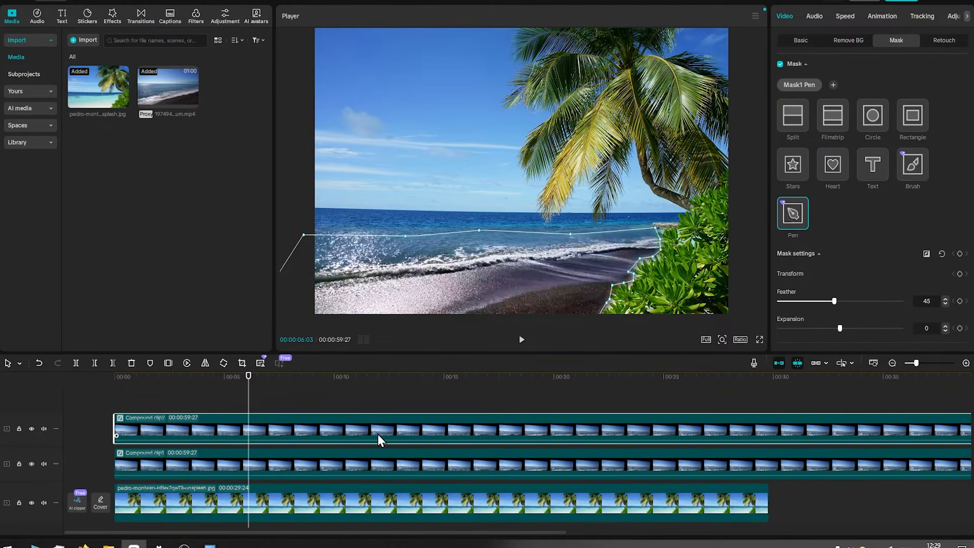
pyautogui.doubleClick(440, 217)
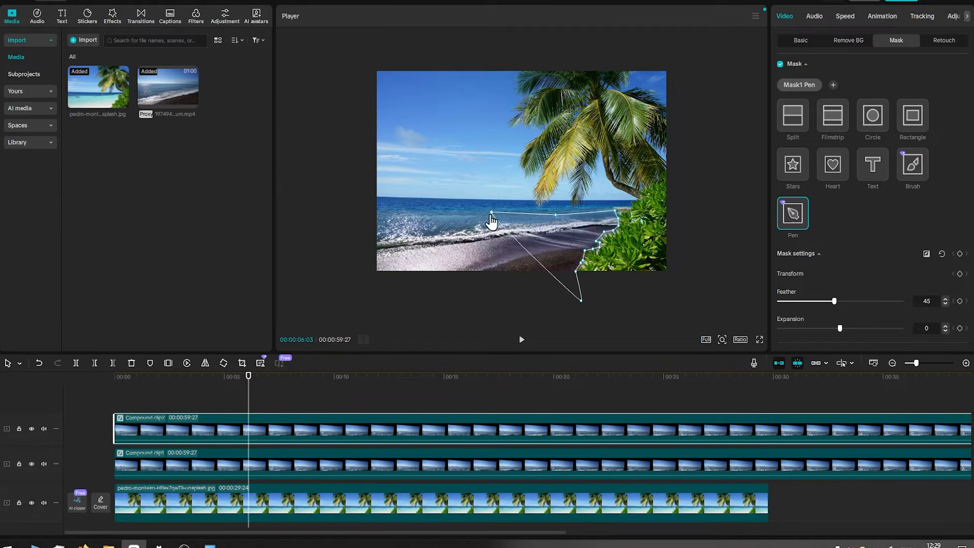
pyautogui.doubleClick(492, 213)
pyautogui.moveTo(581, 301); pyautogui.dragTo(395, 277)
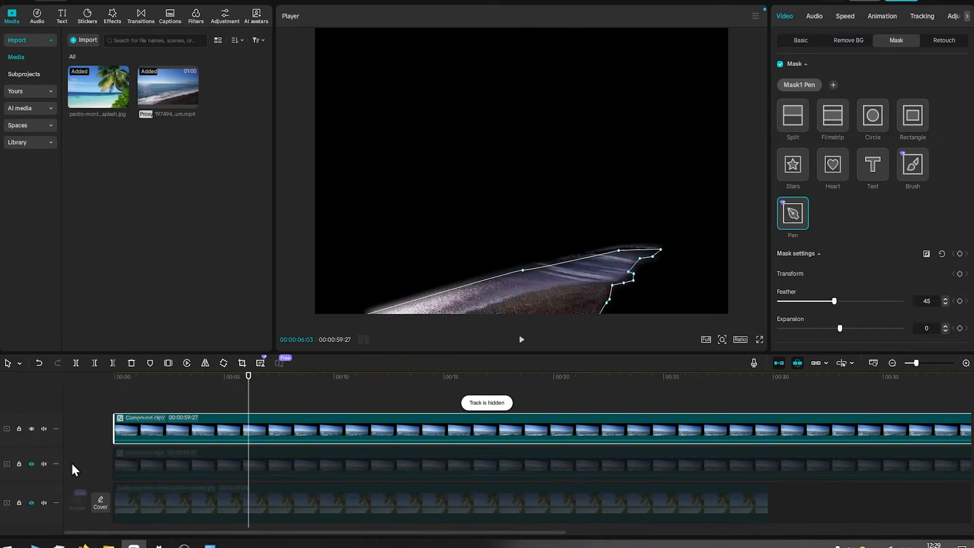
pyautogui.click(32, 463)
pyautogui.click(32, 502)
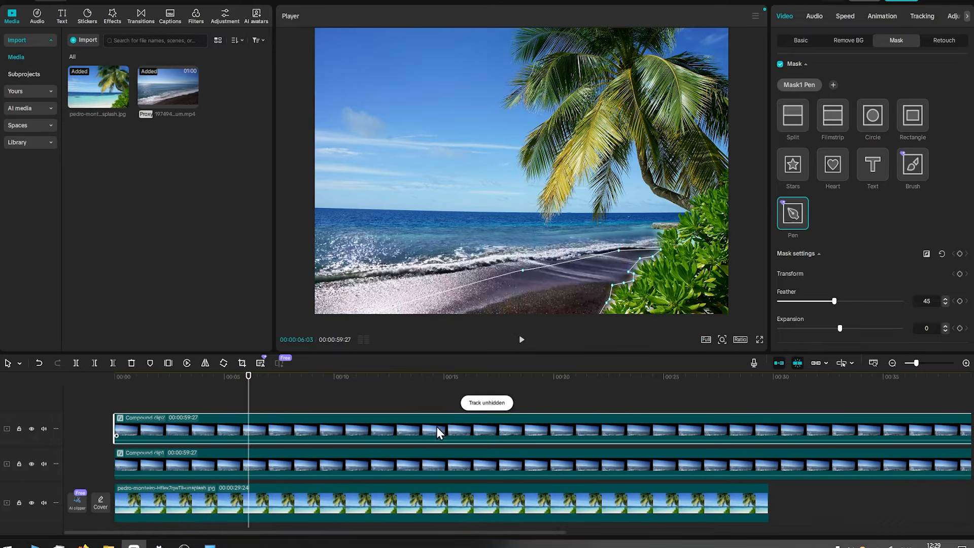
# - Brighten the sand copy by bending its Luma curve strongly upward in the shadows, and preview the result along the timeline
pyautogui.click(953, 17)
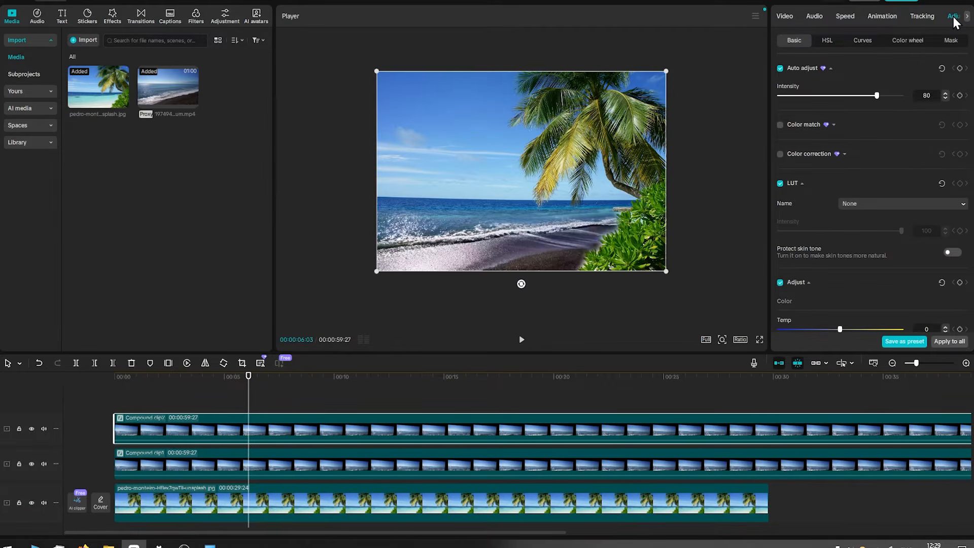
pyautogui.click(864, 42)
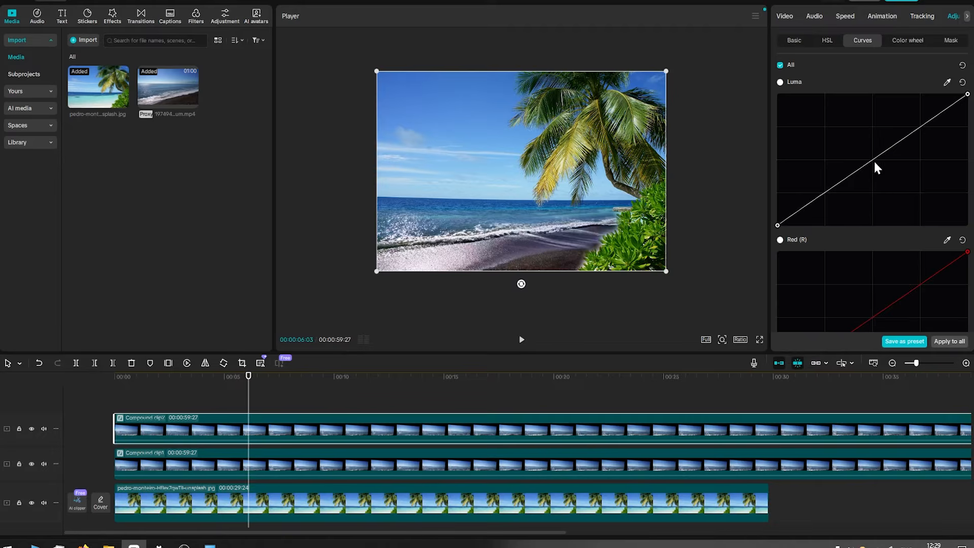
pyautogui.moveTo(876, 163); pyautogui.dragTo(822, 134)
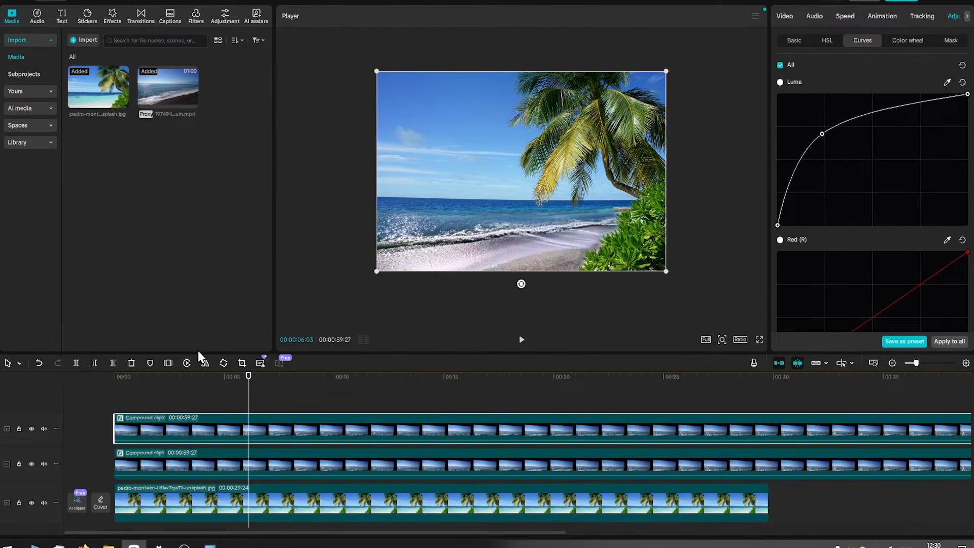
pyautogui.moveTo(249, 376); pyautogui.dragTo(387, 395)
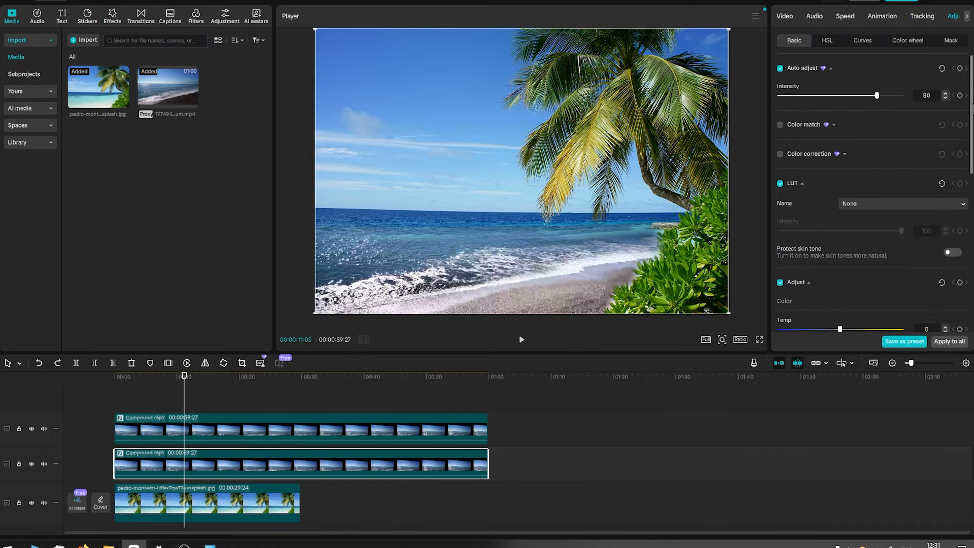
# - Bend the Blue curve of the lower ocean compound clip upward through the midtones and raise its Green curve's midpoint slightly
pyautogui.moveTo(972, 107); pyautogui.dragTo(972, 107)
pyautogui.click(862, 40)
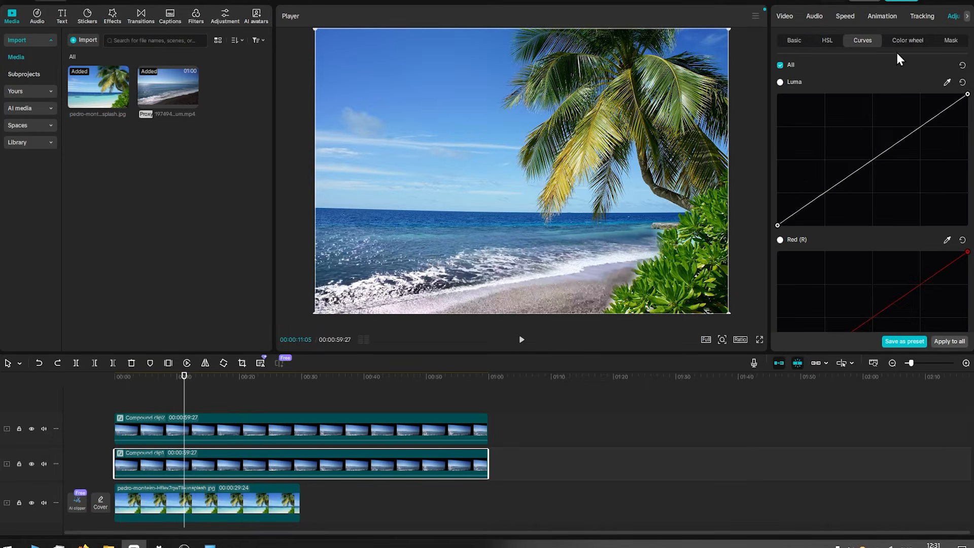
pyautogui.scroll(-3, 962, 127)
pyautogui.scroll(-10, 963, 152)
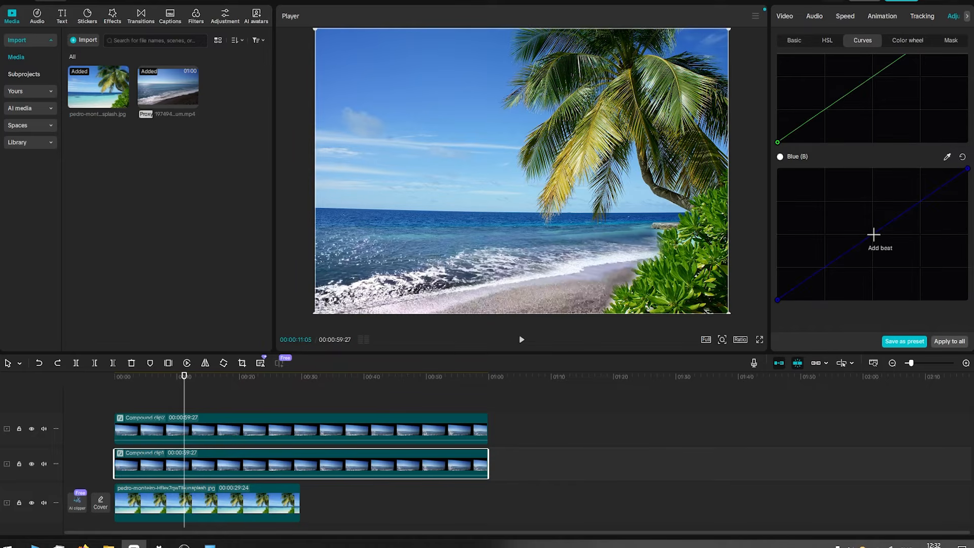
pyautogui.click(873, 234)
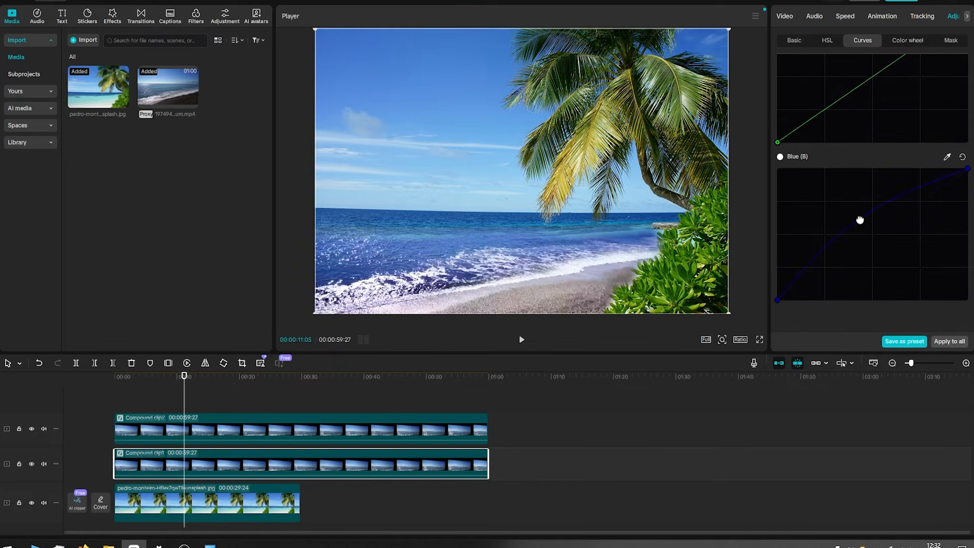
pyautogui.scroll(5, 971, 148)
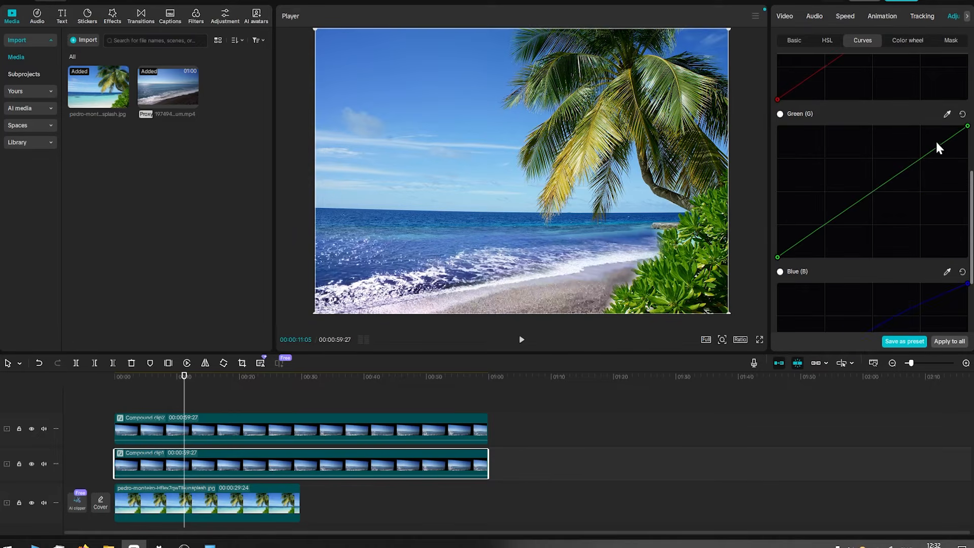
pyautogui.click(872, 192)
pyautogui.moveTo(872, 192); pyautogui.dragTo(868, 183)
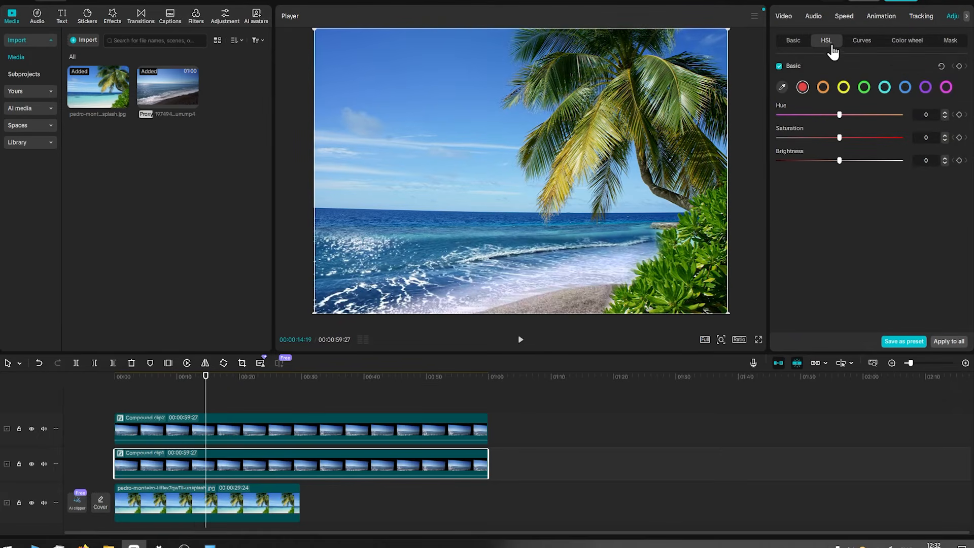
# - Increase the saturation and brightness of the blue tones in the ocean clip's HSL adjustment
pyautogui.click(906, 88)
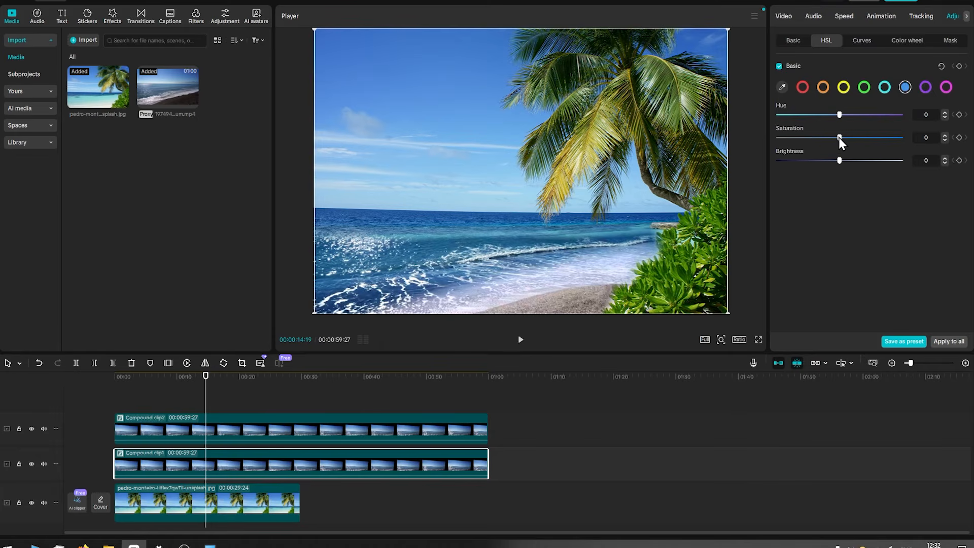
pyautogui.moveTo(840, 138); pyautogui.dragTo(858, 147)
pyautogui.moveTo(840, 161); pyautogui.dragTo(880, 162)
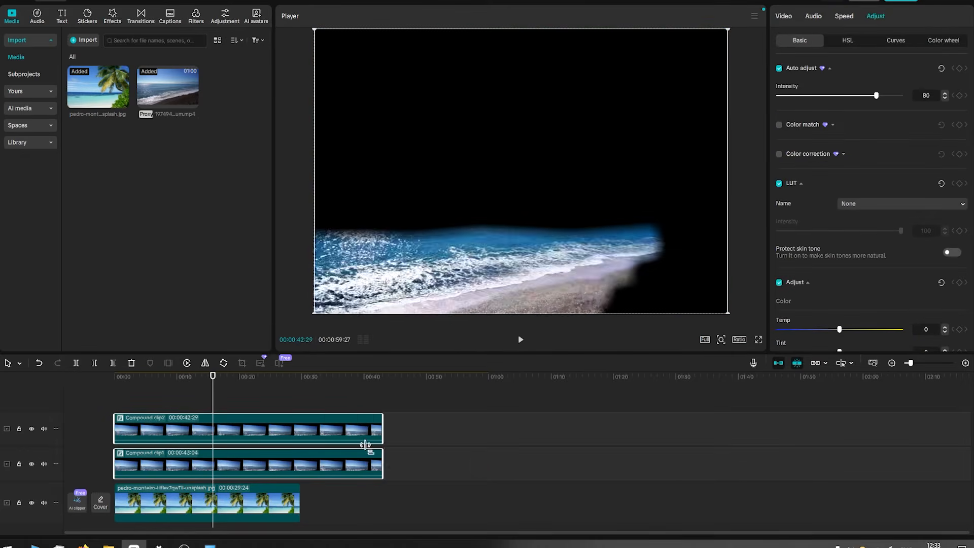
# - Trim both ocean compound clips to the end of the beach photo and combine all three clips into one compound clip
pyautogui.moveTo(365, 444); pyautogui.dragTo(301, 452)
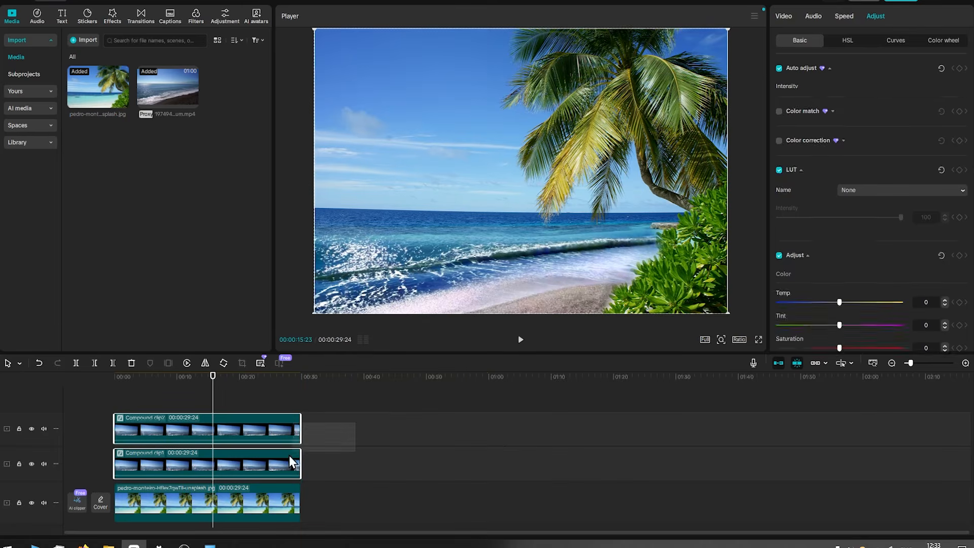
pyautogui.click(315, 491)
pyautogui.click(256, 500)
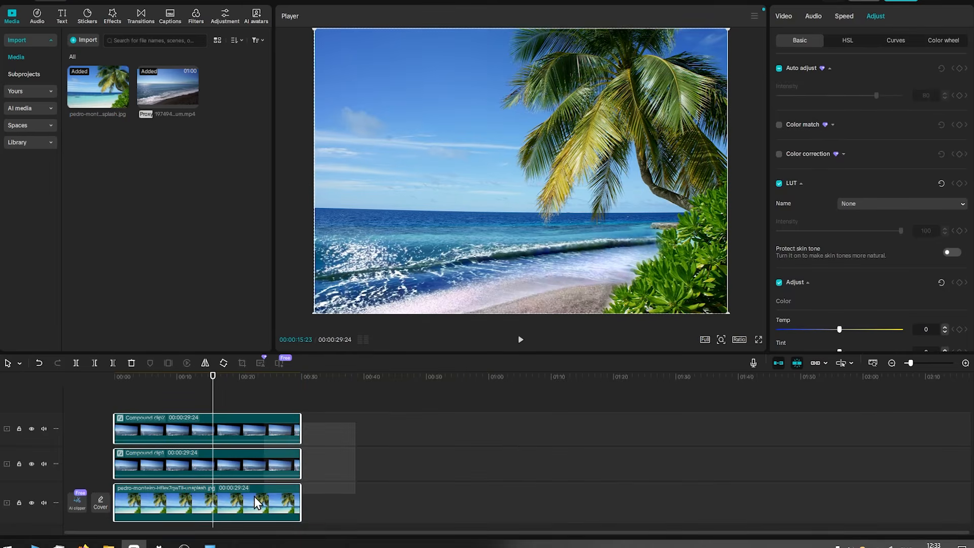
pyautogui.rightClick(162, 512)
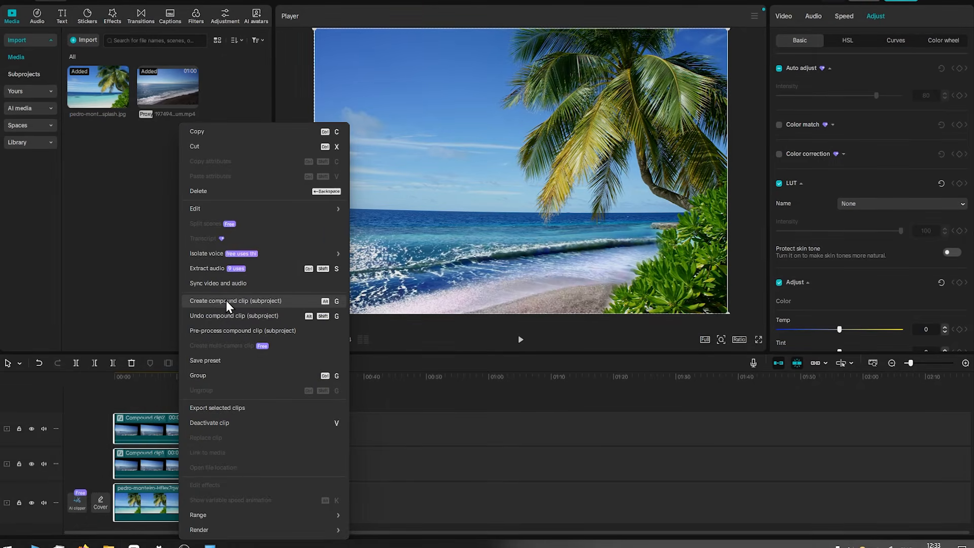
pyautogui.click(227, 303)
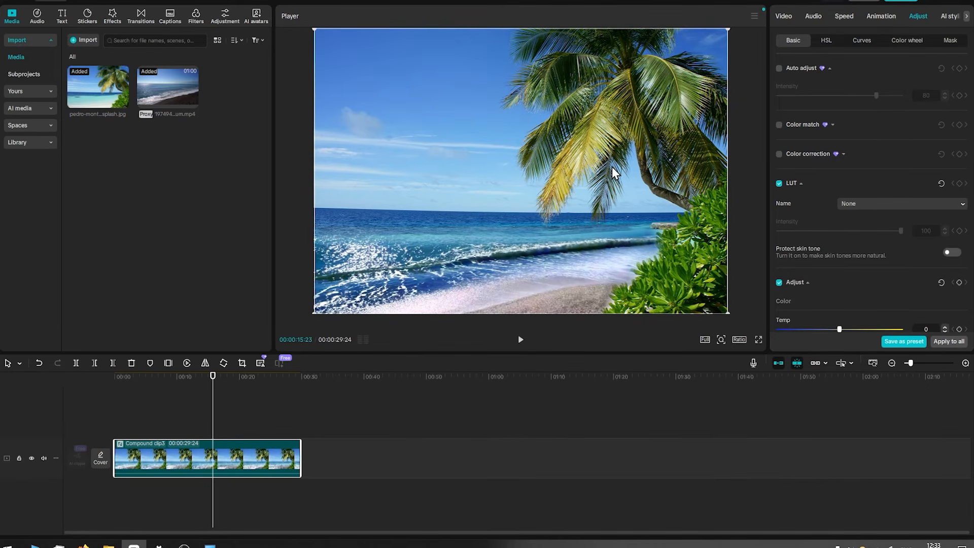
# - At about 6 seconds, shape the combined clip's Luma curve with three points into a subtle S, slightly lifting highlights and lowering shadows
pyautogui.moveTo(213, 376); pyautogui.dragTo(153, 378)
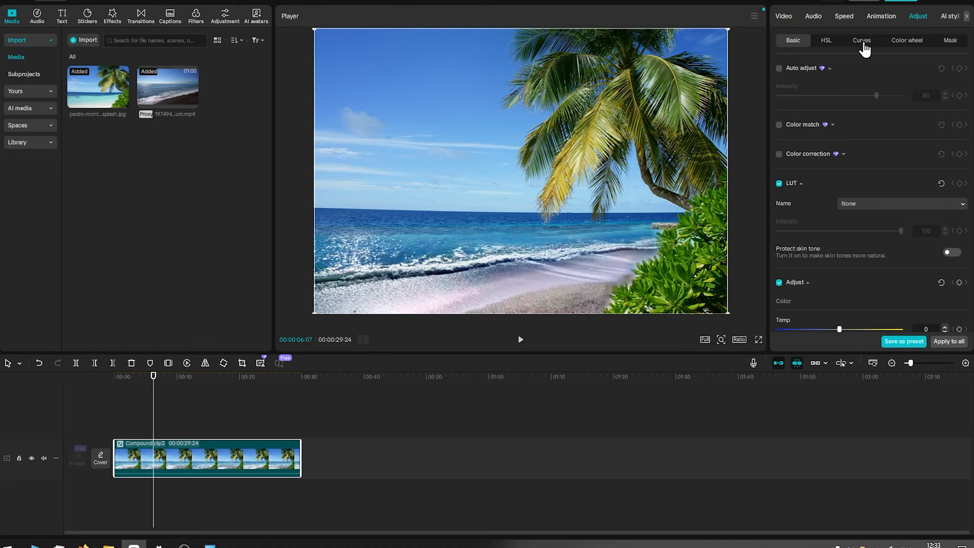
pyautogui.click(864, 41)
pyautogui.click(873, 162)
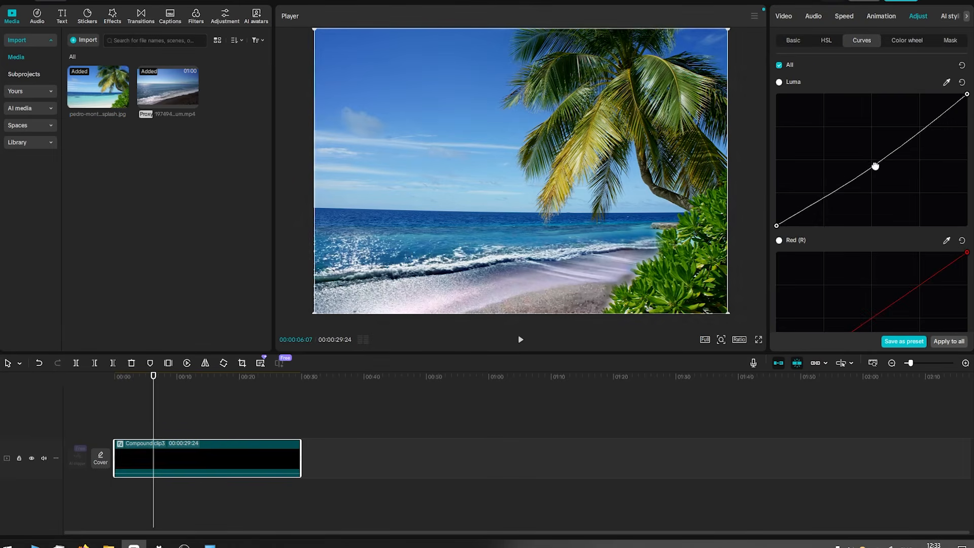
pyautogui.moveTo(920, 130); pyautogui.dragTo(915, 126)
pyautogui.click(826, 194)
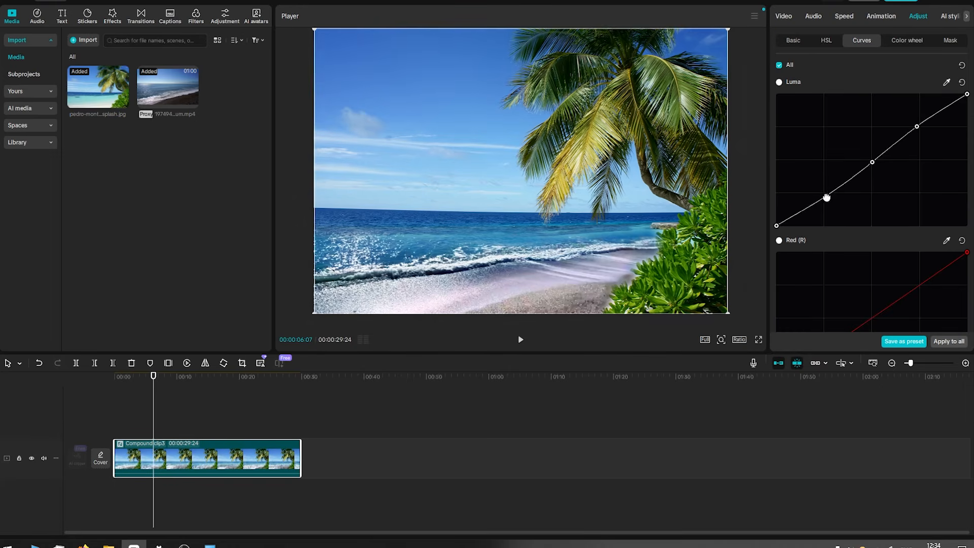
# - Warm the combined clip by slightly raising the Red curve's shadow end, and compare the image with all curves off and on
pyautogui.scroll(-3, 871, 161)
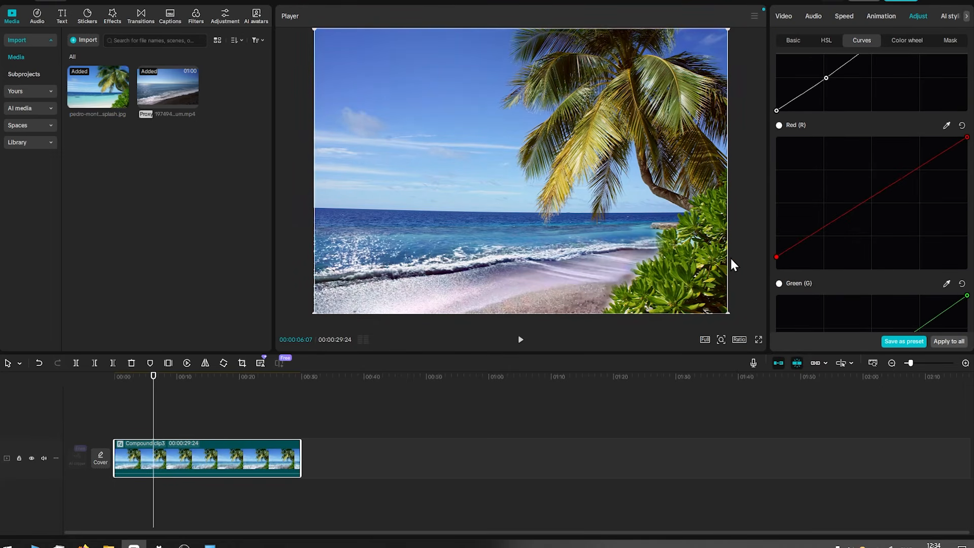
pyautogui.moveTo(972, 160); pyautogui.dragTo(972, 258)
pyautogui.moveTo(776, 189)
pyautogui.mouseDown()
pyautogui.moveTo(797, 196)
pyautogui.moveTo(781, 199)
pyautogui.mouseUp()
pyautogui.moveTo(970, 202); pyautogui.dragTo(970, 60)
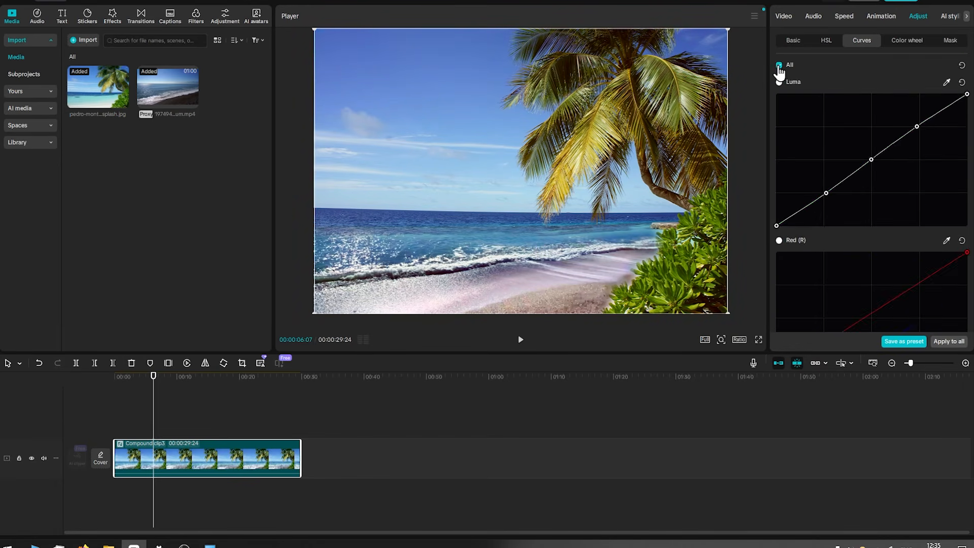
pyautogui.click(780, 66)
pyautogui.click(780, 65)
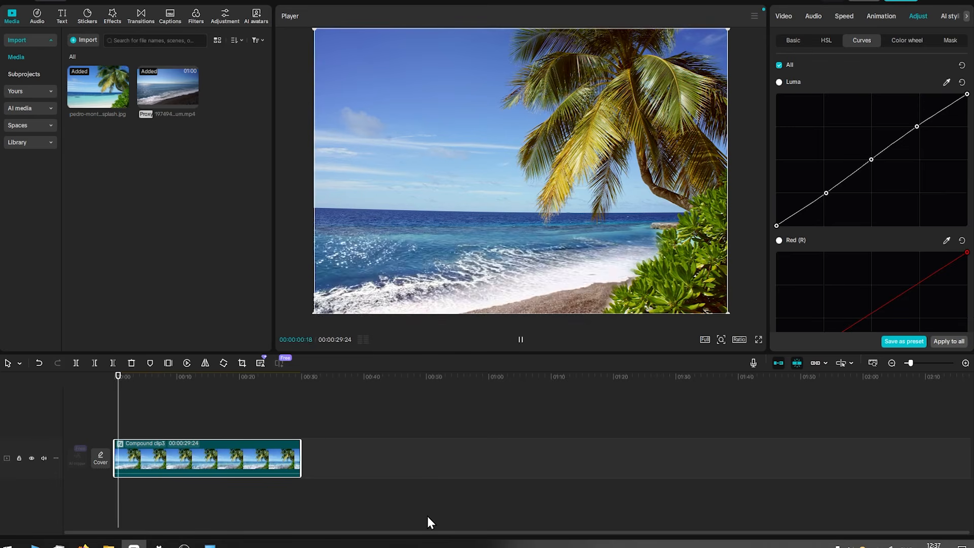